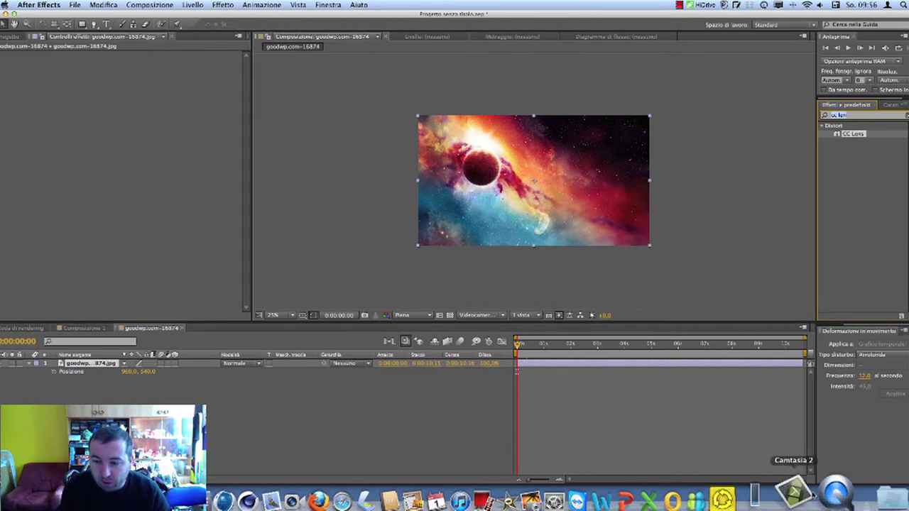
- Watch the finished lens example video, replaying it from the start, then close it
left_click(823, 484)
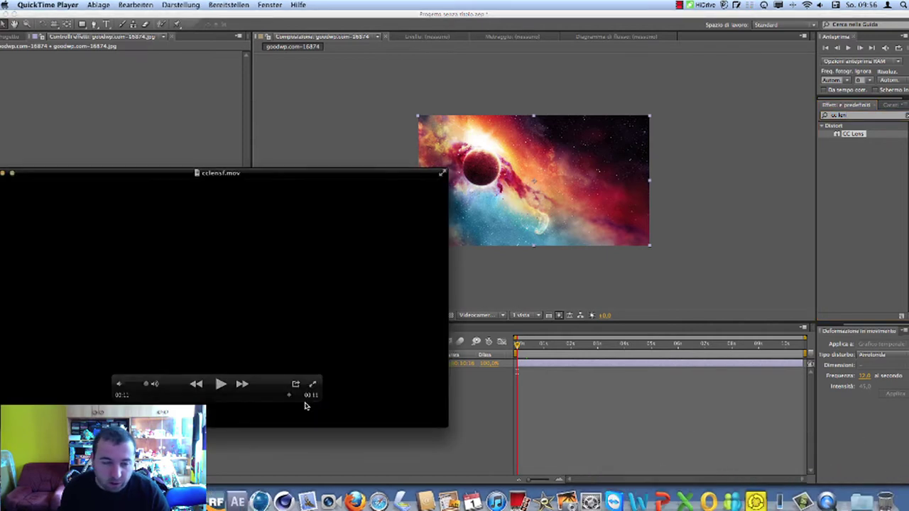
left_click(221, 384)
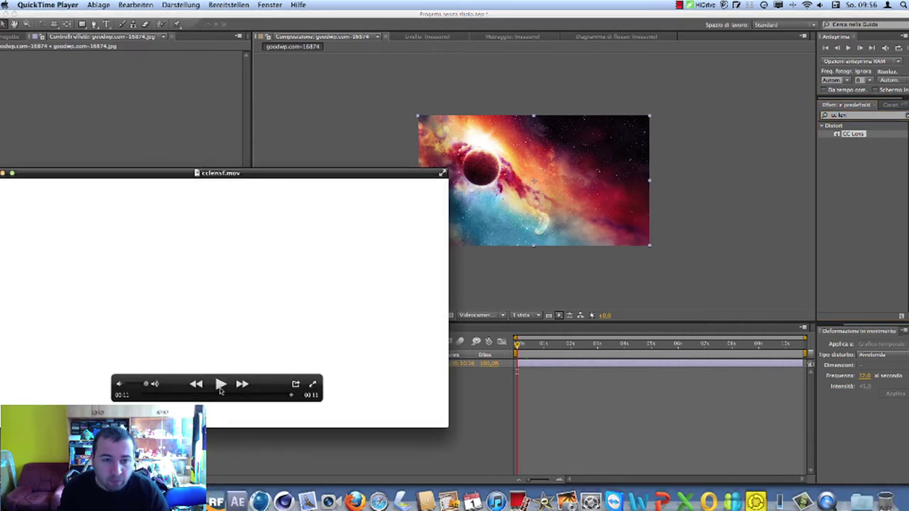
left_click(220, 384)
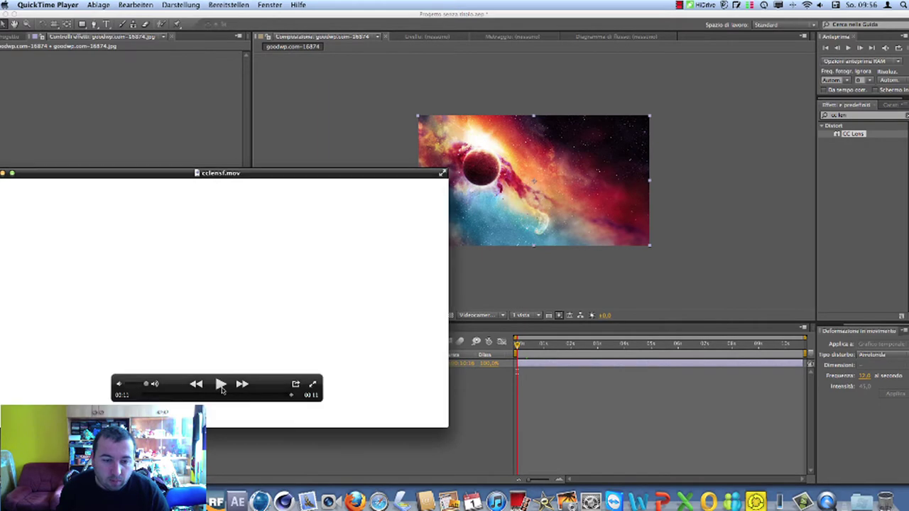
left_click(221, 385)
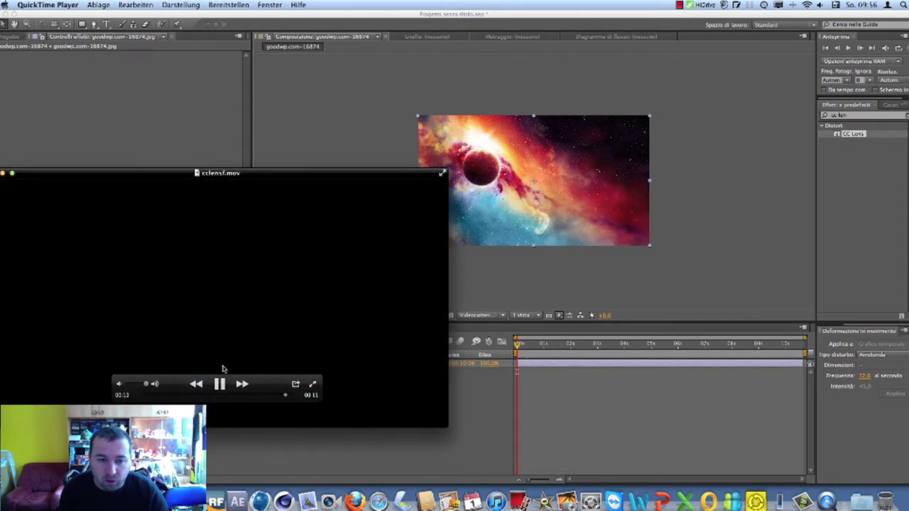
left_click_drag(293, 396, 161, 397)
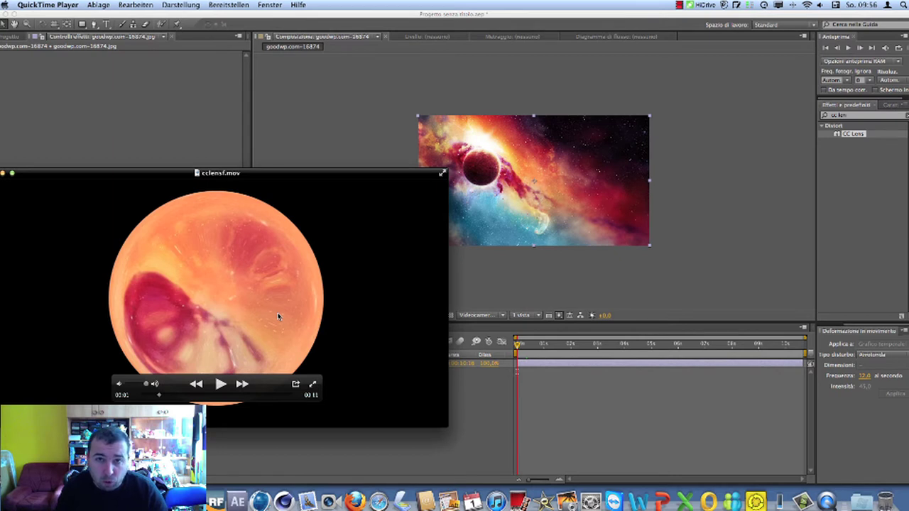
key("alt+Left")
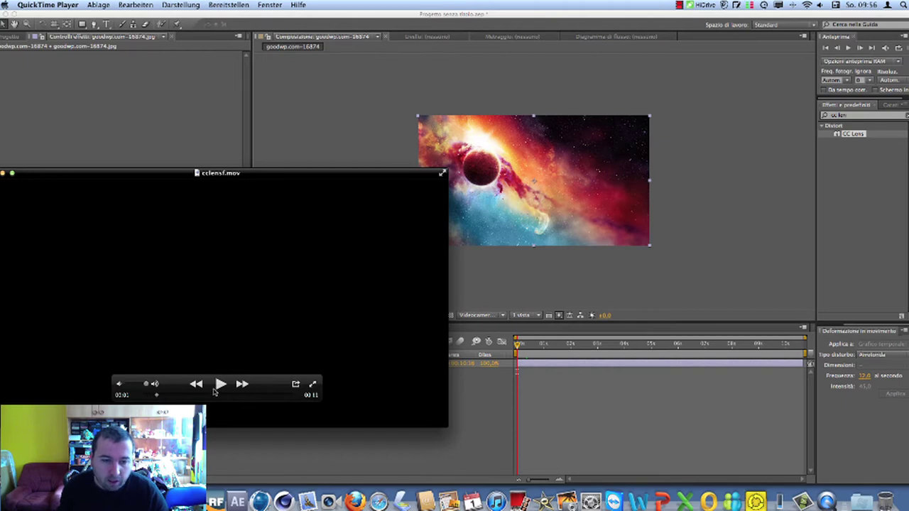
left_click(216, 387)
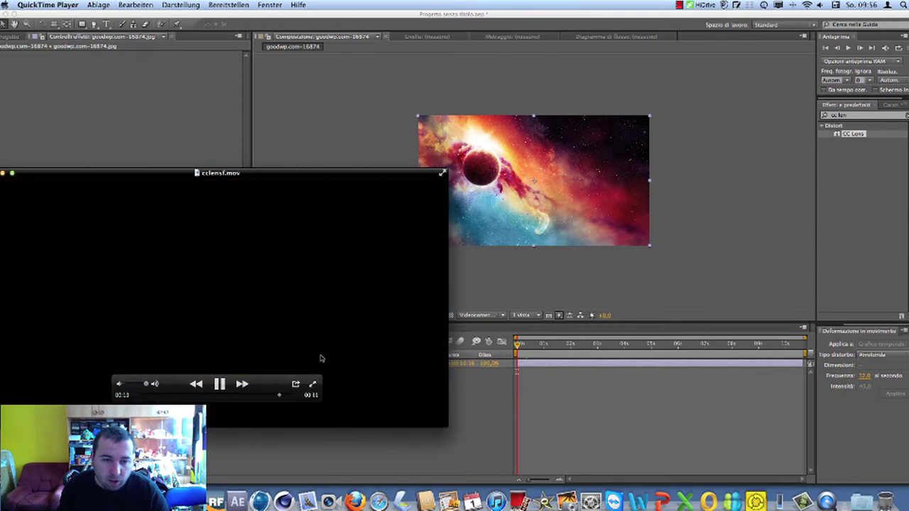
key("super+w")
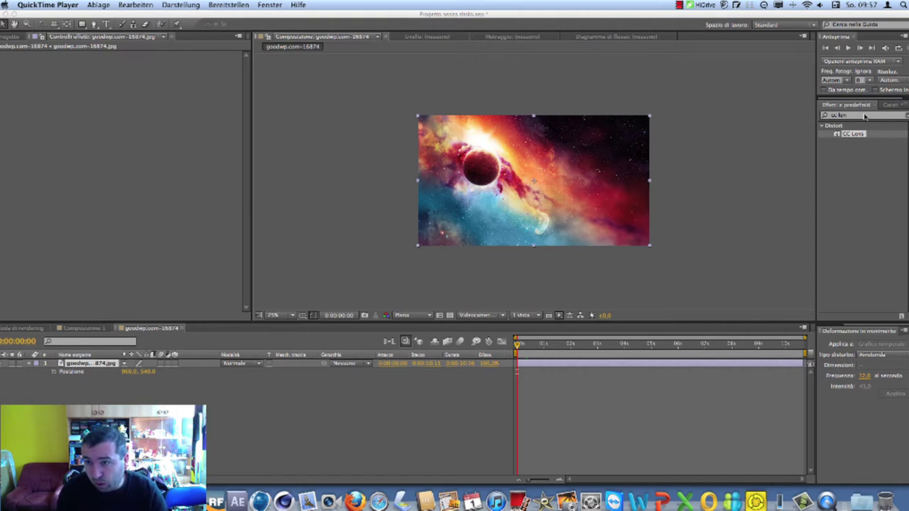
- Search 'cc lens' in Effects & Presets and drop CC Lens onto the space image layer
left_click(858, 116)
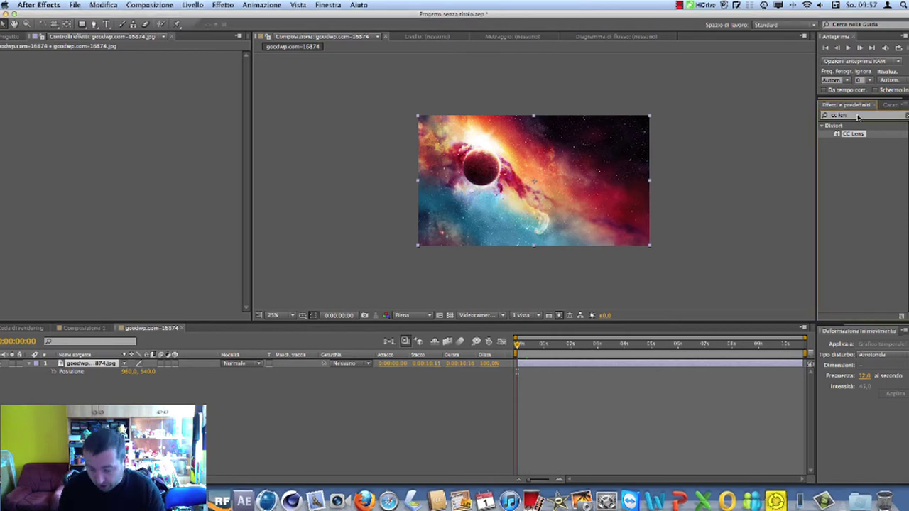
key("BackSpace")
key("BackSpace")
key("BackSpace")
key("BackSpace")
key("BackSpace")
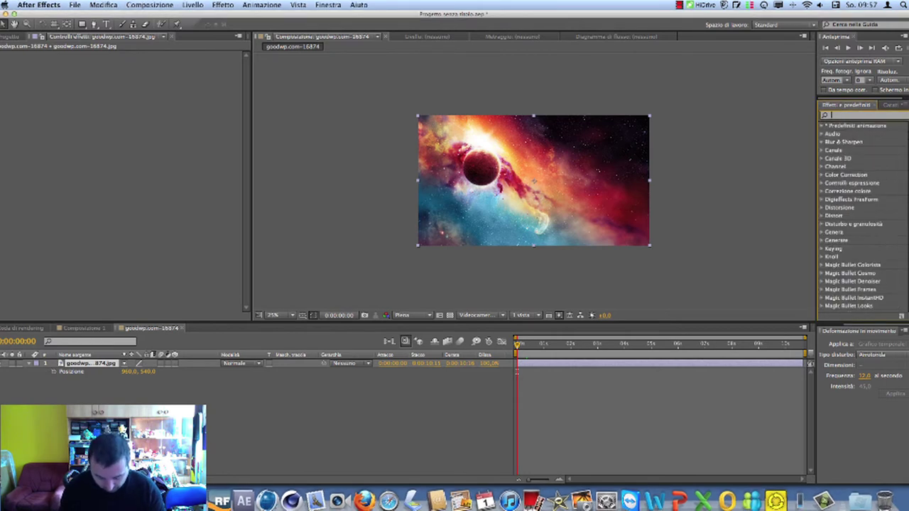
type("cc")
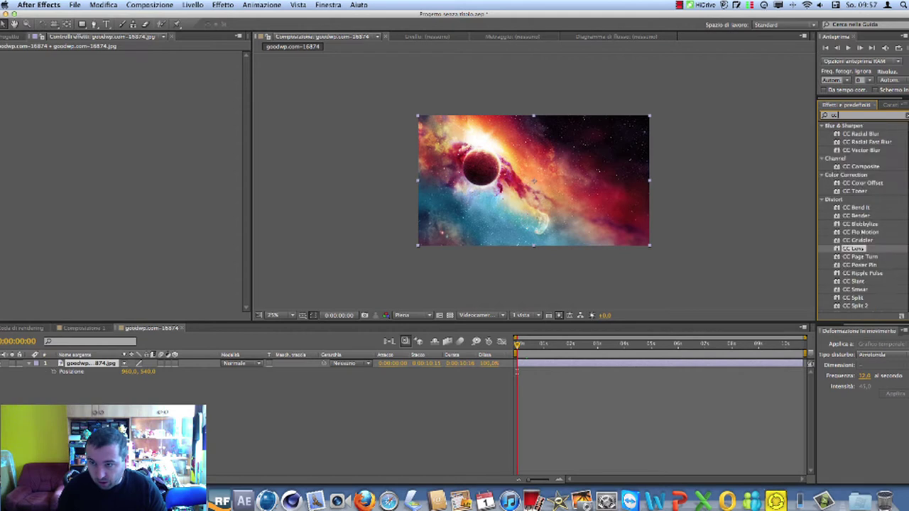
type(" lens")
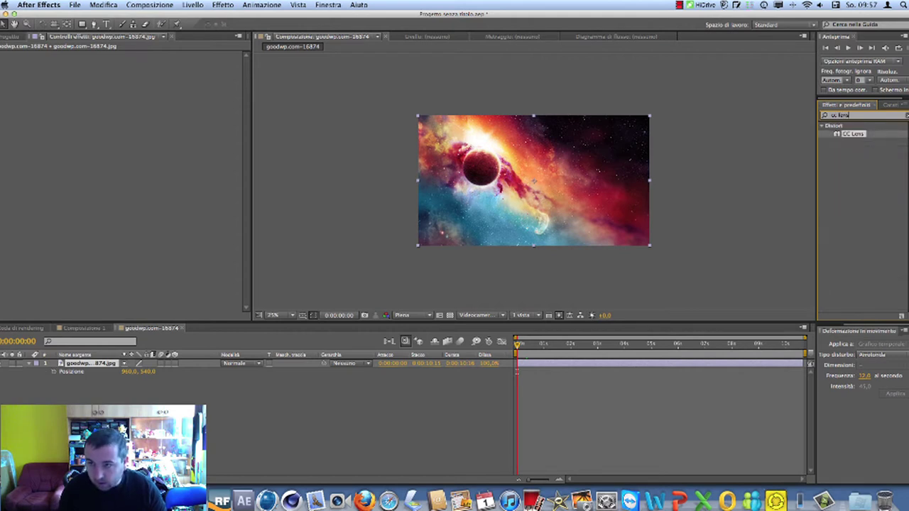
left_click_drag(859, 140, 488, 161)
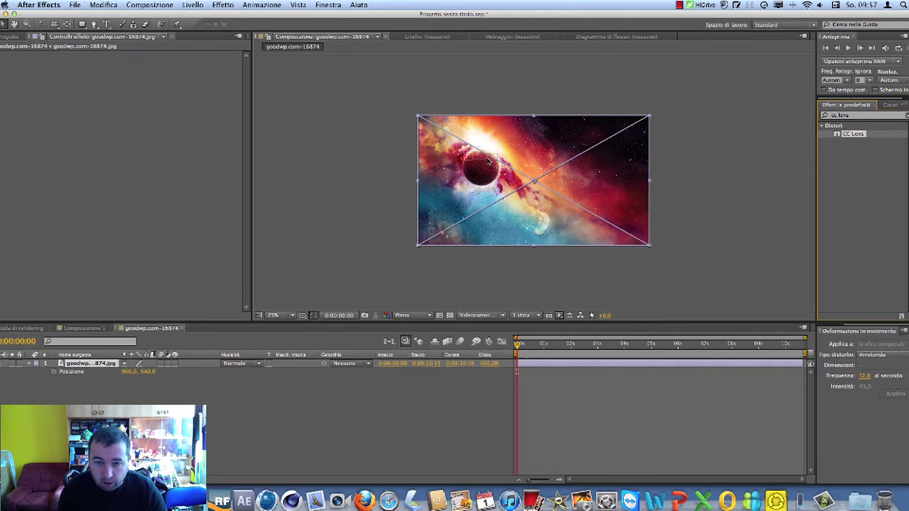
left_click_drag(488, 162, 490, 164)
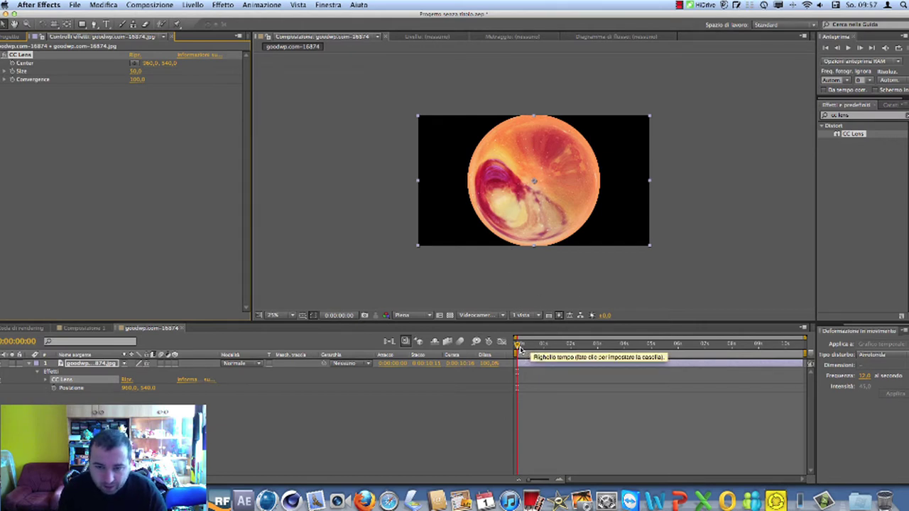
- Keyframe CC Lens Size from 0 at 0:00:01:01 up to 352 at 0:00:02:11
left_click_drag(521, 348, 526, 346)
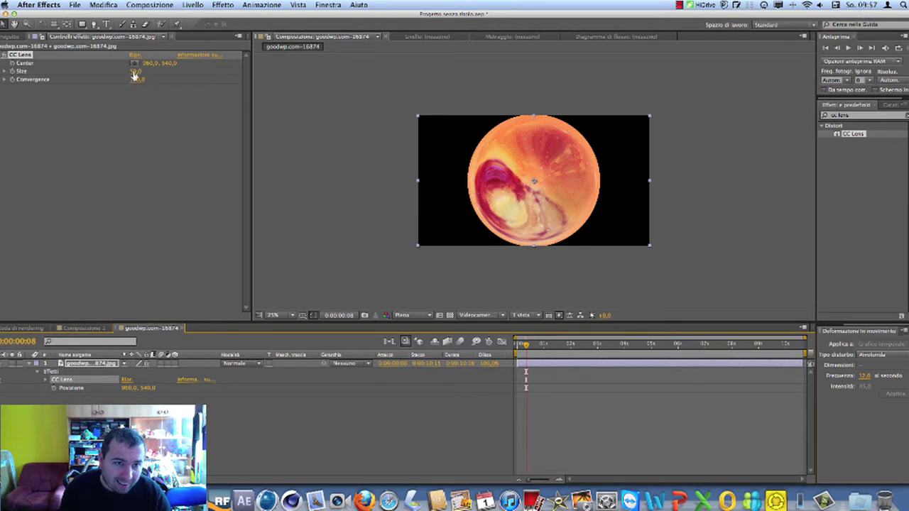
left_click_drag(134, 71, 108, 71)
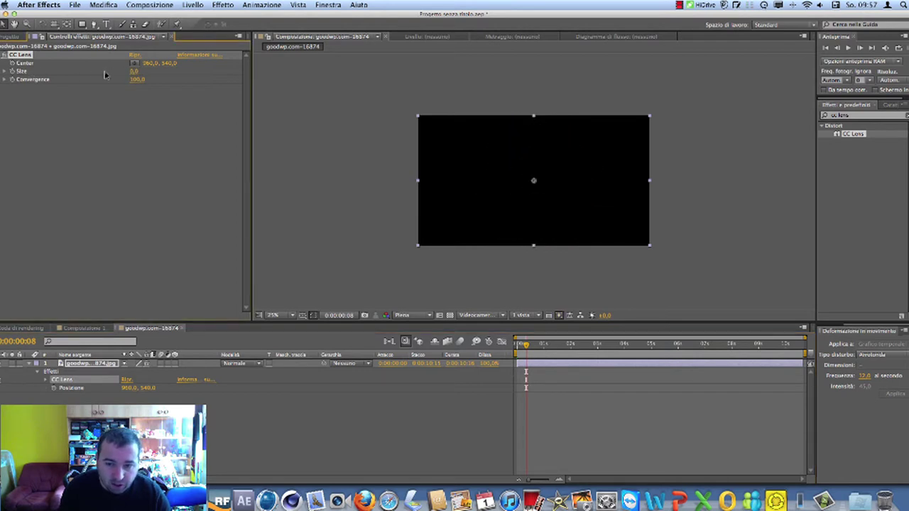
left_click_drag(525, 346, 545, 346)
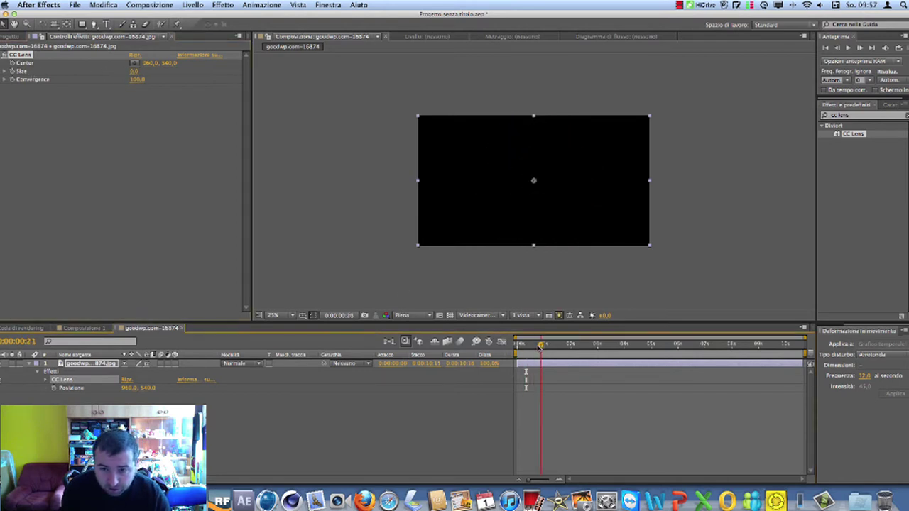
left_click(12, 72)
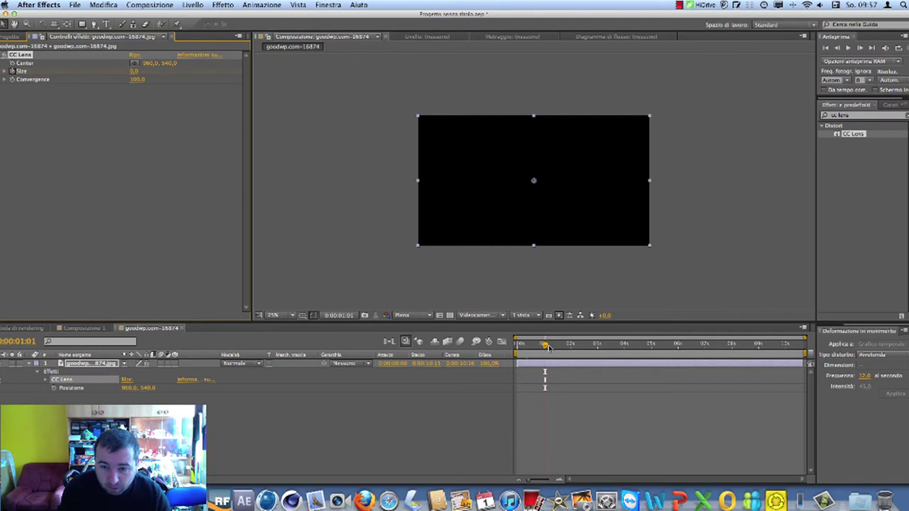
left_click_drag(545, 345, 583, 346)
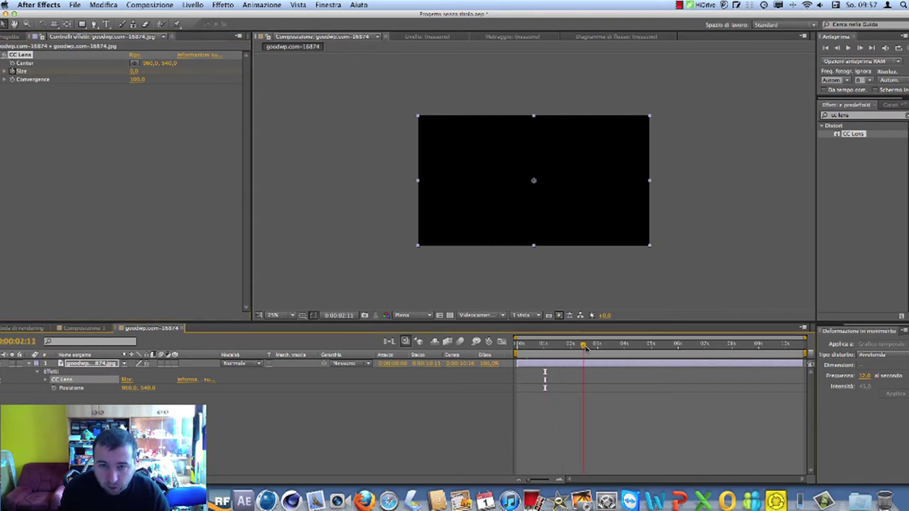
left_click_drag(132, 71, 305, 75)
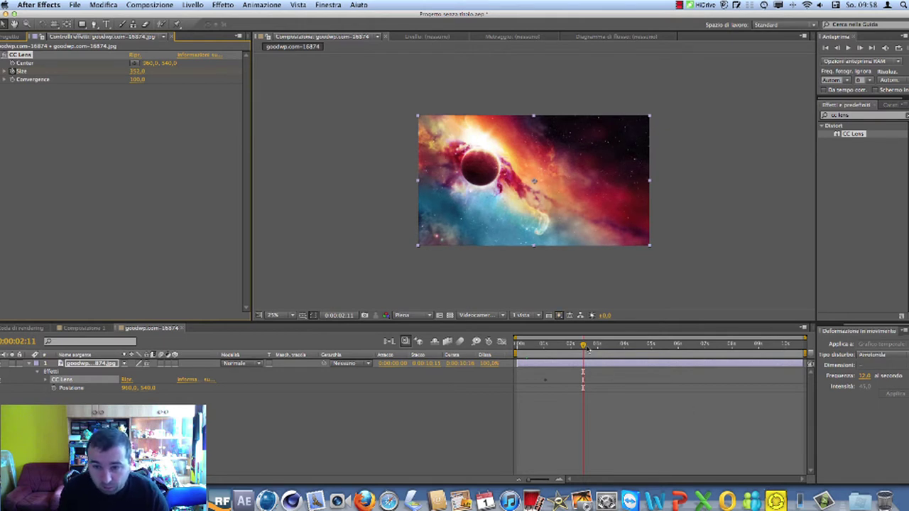
- Advance to 0:00:07:00 and enter a CC Lens Size of 352 there
left_click_drag(584, 346, 631, 346)
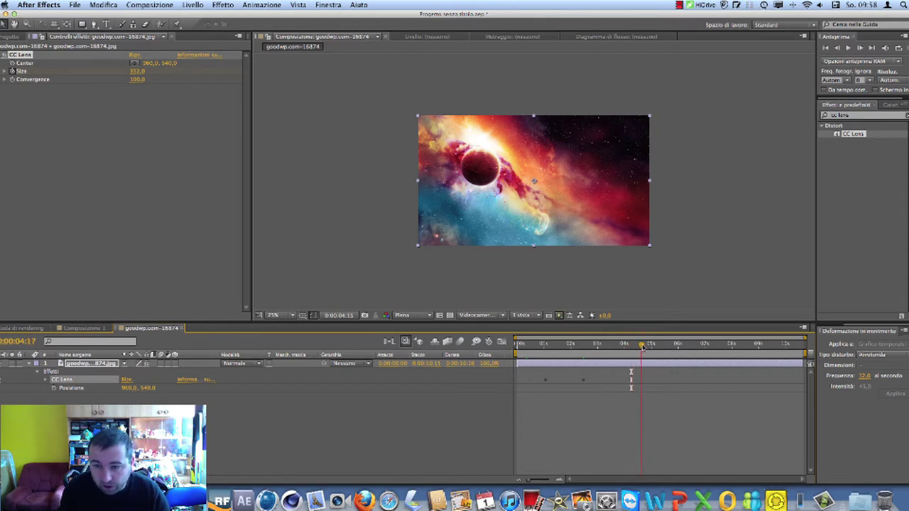
left_click_drag(632, 345, 707, 348)
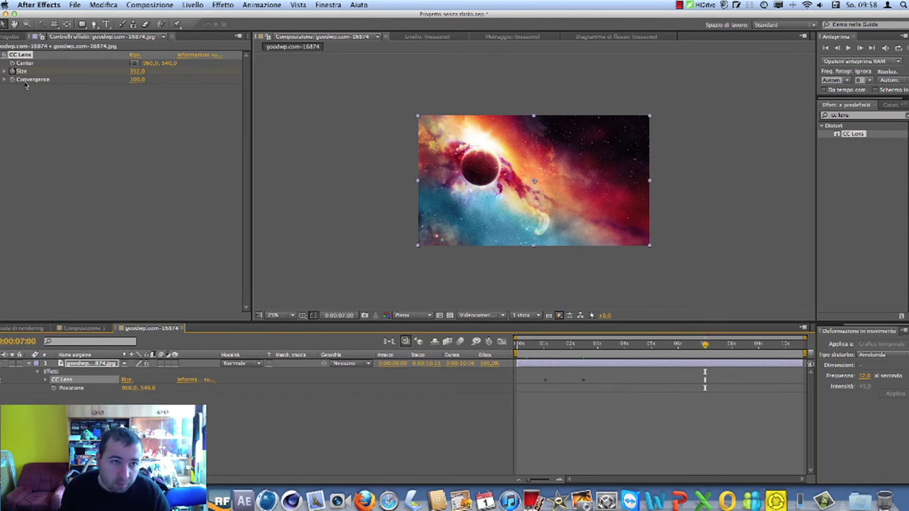
left_click(137, 71)
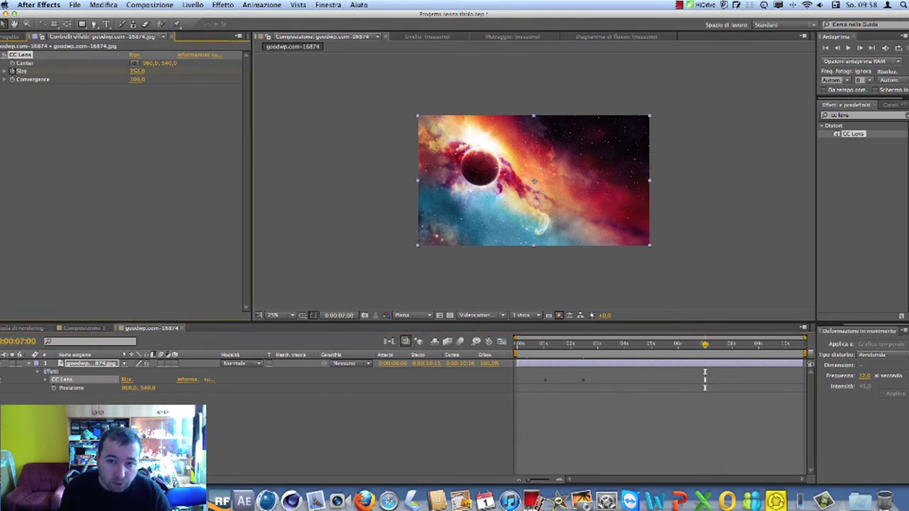
left_click(140, 71)
type("312")
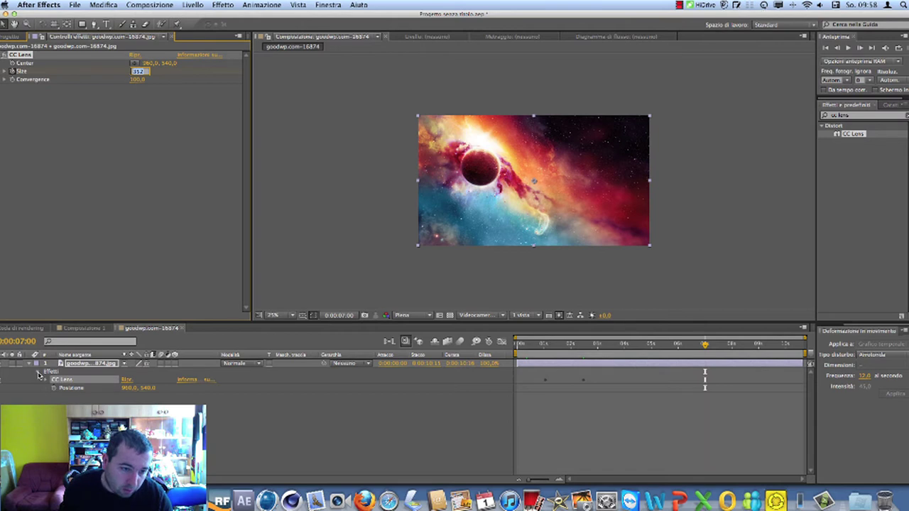
- At about 9 seconds, key CC Lens Size from 248 down to 0, leaving the frame black
left_click(47, 381)
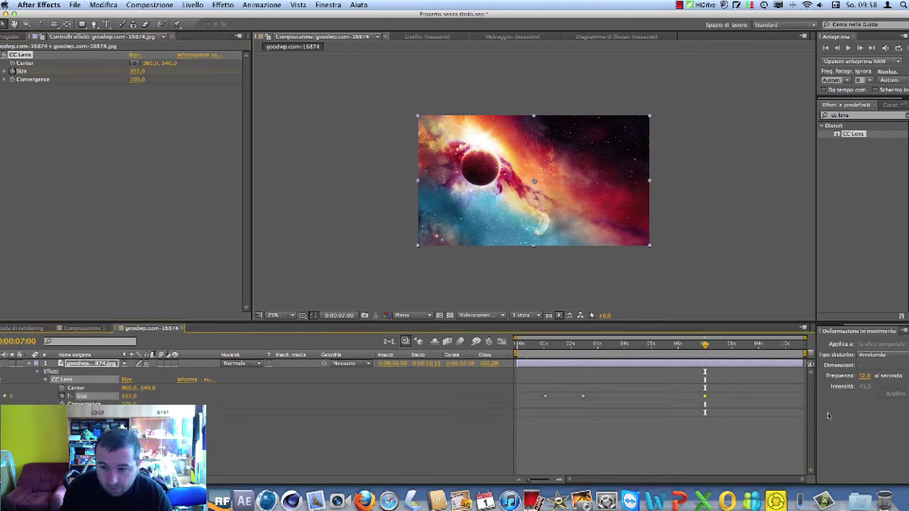
left_click_drag(705, 348, 759, 353)
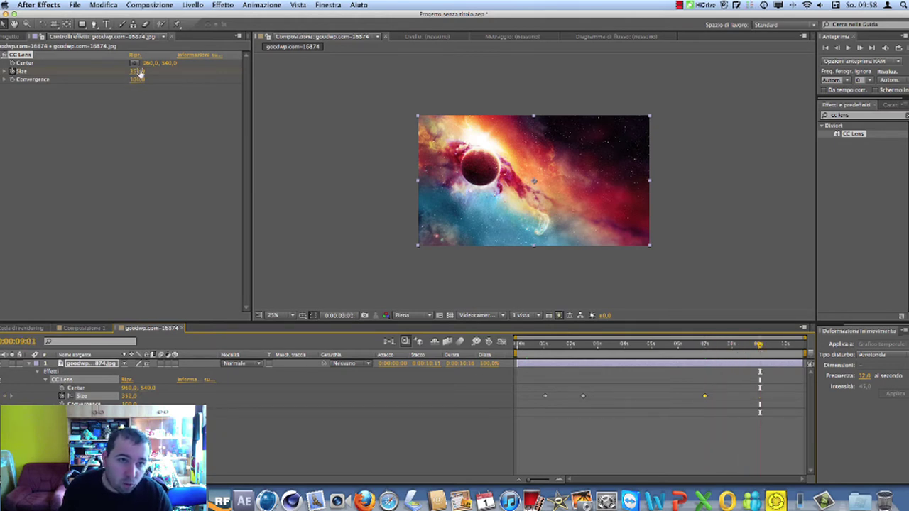
left_click(138, 72)
type("248")
key("Return")
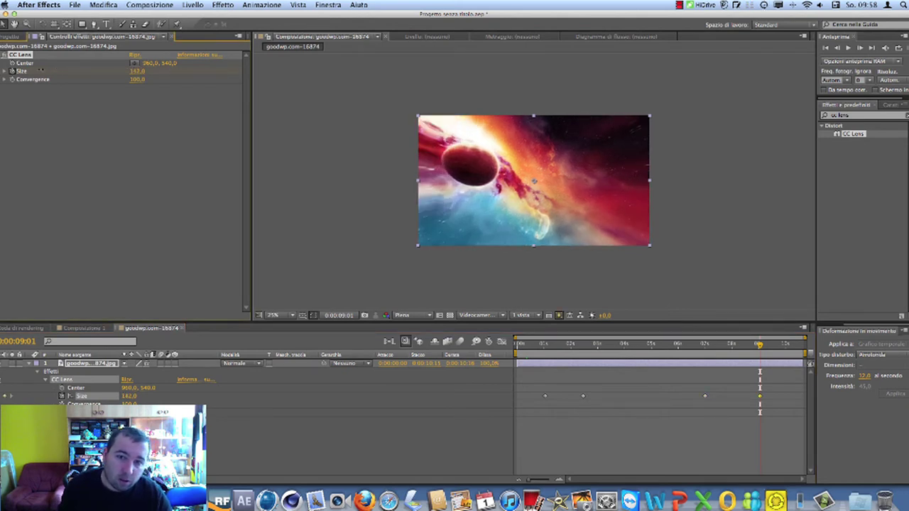
left_click_drag(88, 69, 14, 70)
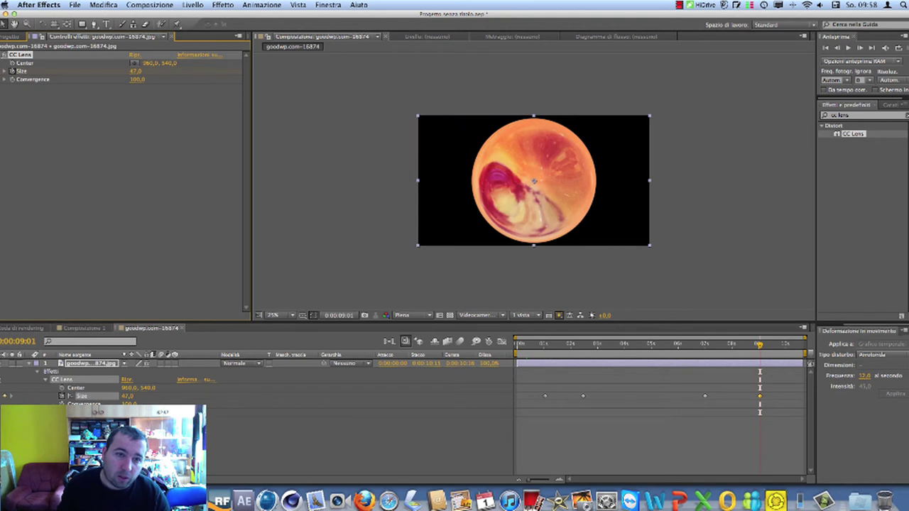
left_click_drag(137, 71, 114, 71)
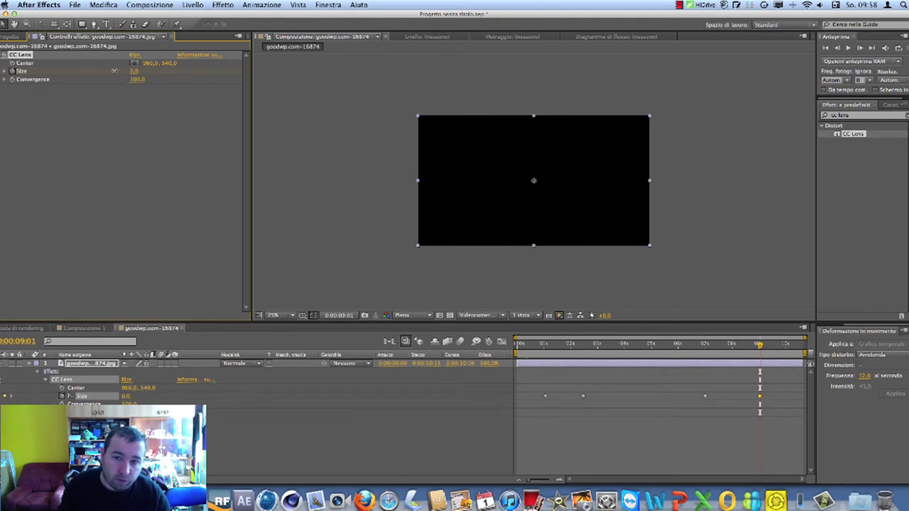
left_click(756, 345)
mouse_move(756, 346)
left_mouse_down()
mouse_move(516, 344)
mouse_move(683, 357)
mouse_move(646, 362)
mouse_move(603, 355)
mouse_move(619, 349)
mouse_move(632, 353)
mouse_move(541, 355)
mouse_move(763, 355)
mouse_move(740, 362)
left_mouse_up()
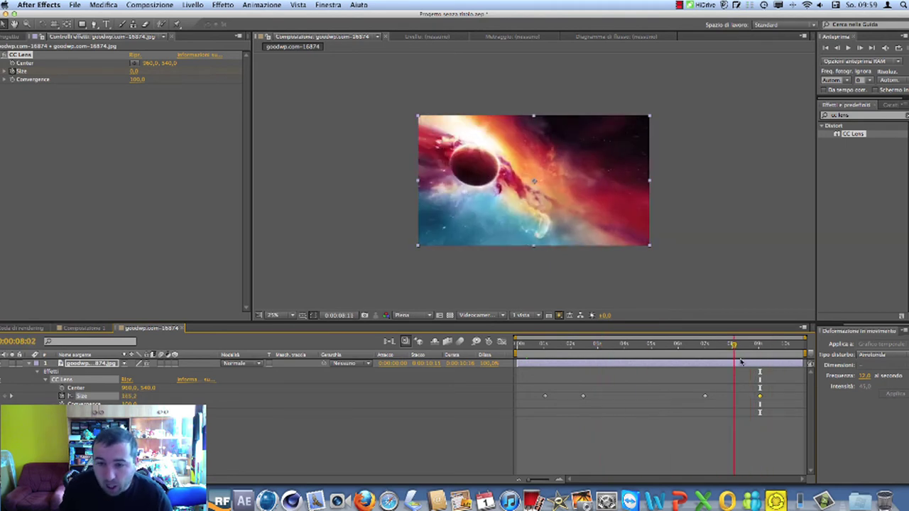
- Scrub through the lens animation, then select the space image layer and collapse its properties with U
left_click(517, 344)
mouse_move(518, 344)
left_mouse_down()
mouse_move(761, 365)
mouse_move(536, 365)
left_mouse_up()
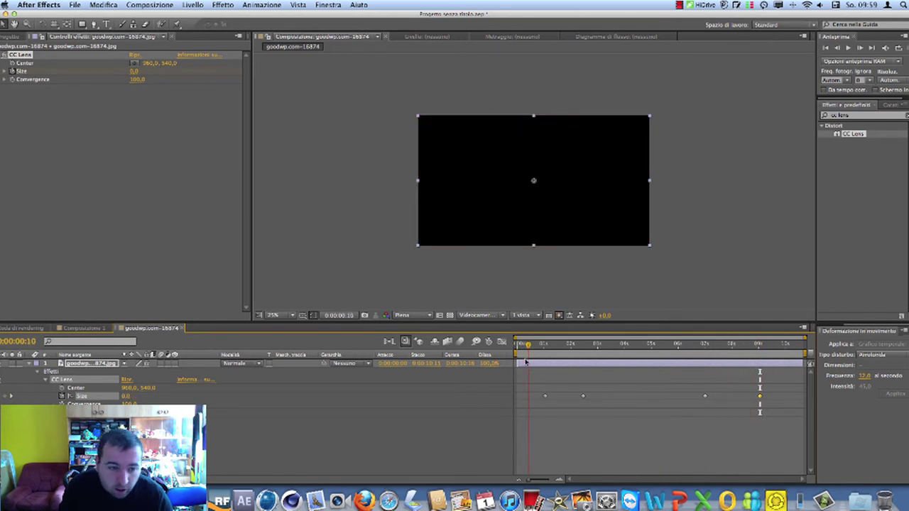
left_click(527, 344)
left_click(80, 366)
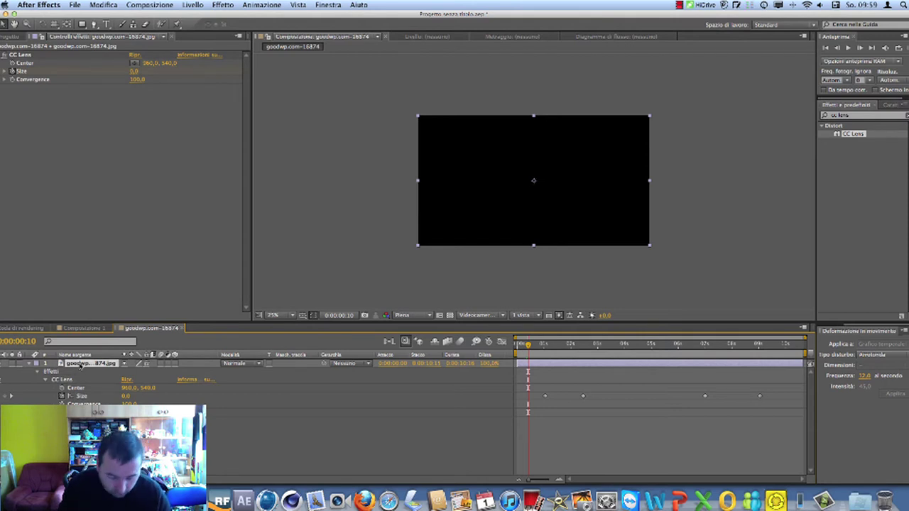
key("u")
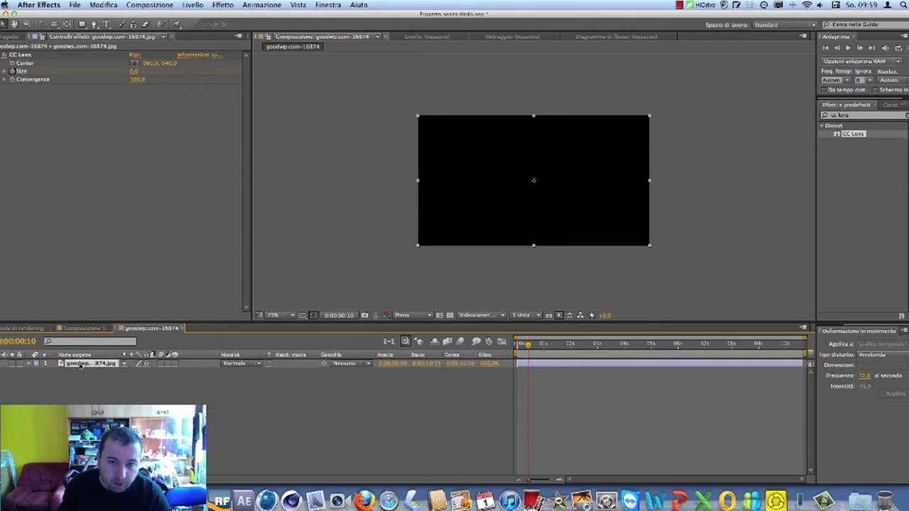
- Show Position with P and add Position keyframes at 1:03, 1:18, 7:07 and 9:00
key("p")
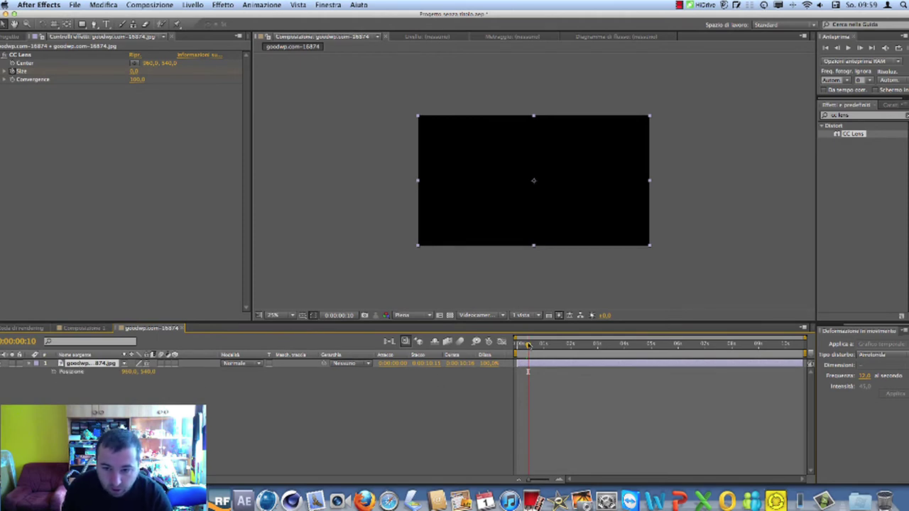
left_click_drag(528, 345, 546, 346)
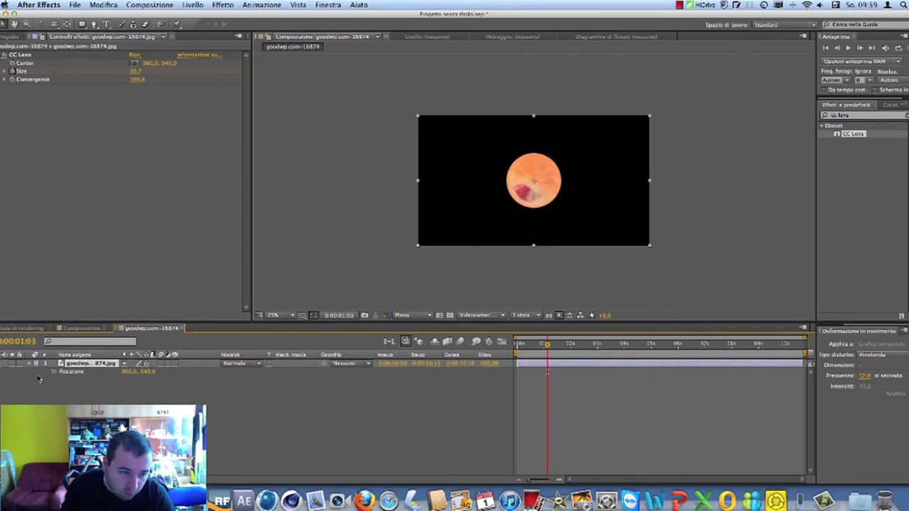
left_click(52, 373)
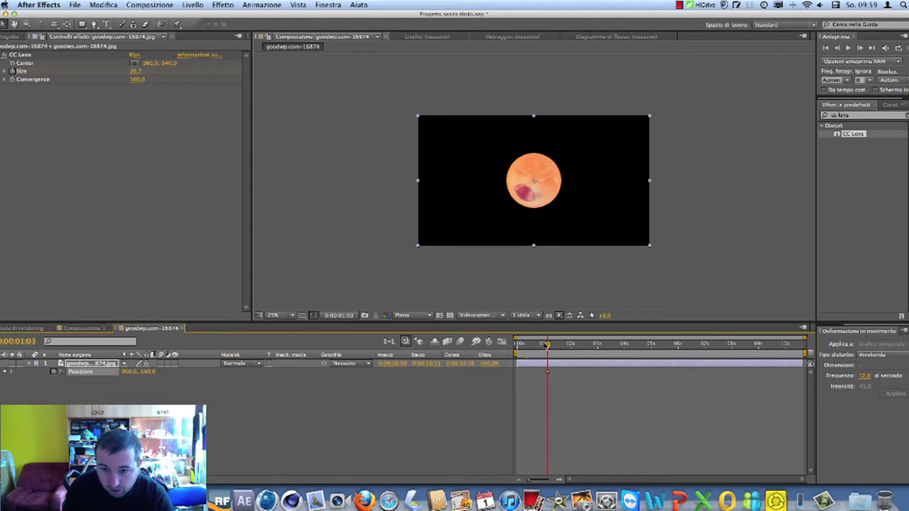
left_click_drag(547, 345, 561, 345)
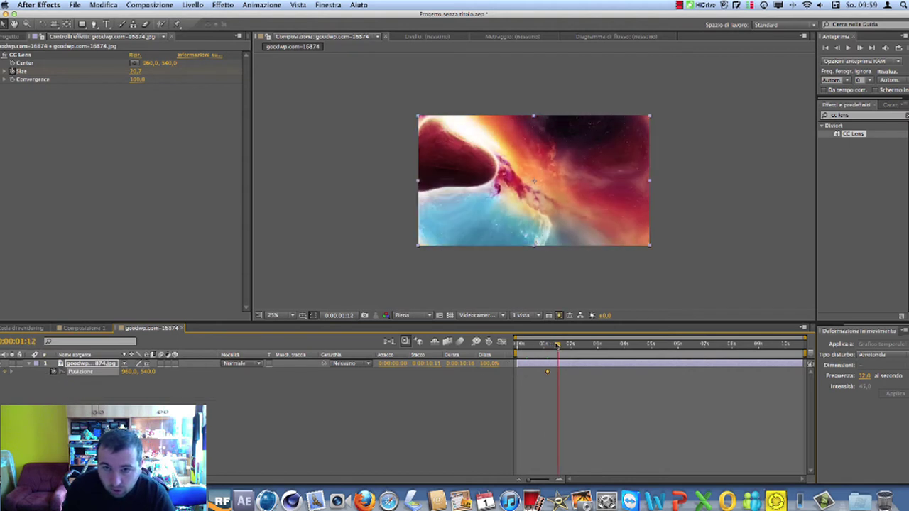
left_click_drag(561, 345, 563, 345)
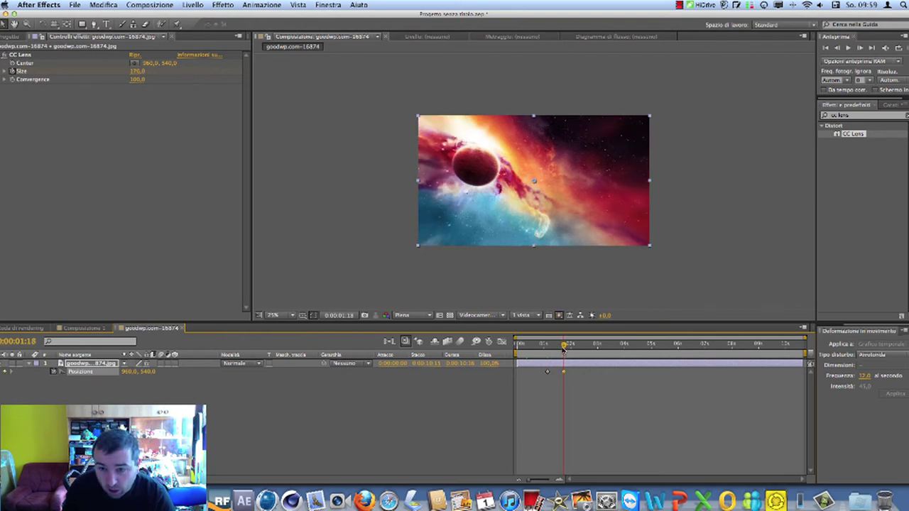
mouse_move(564, 348)
left_mouse_down()
mouse_move(721, 348)
mouse_move(713, 347)
left_mouse_up()
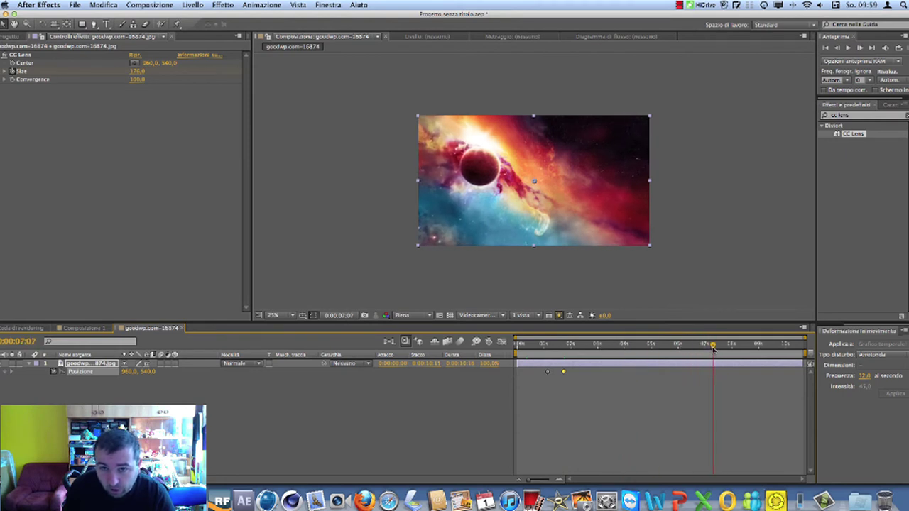
left_click(6, 374)
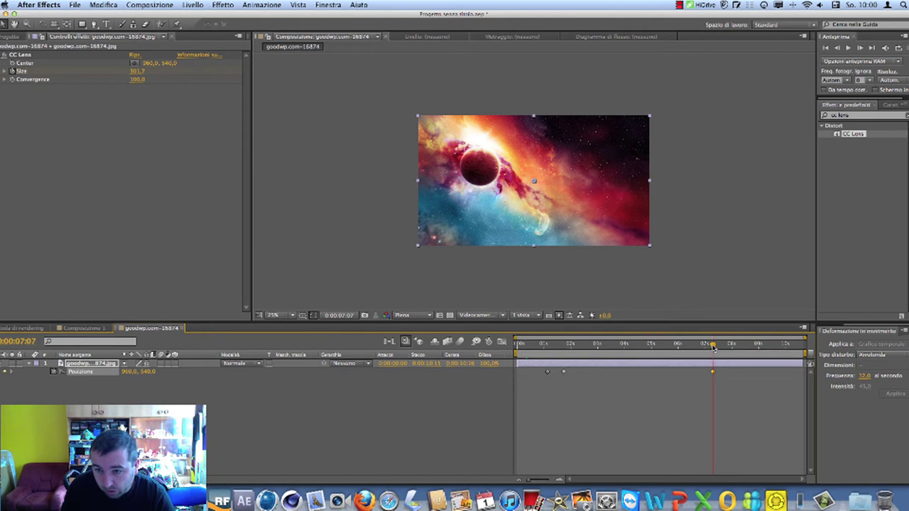
left_click_drag(713, 346, 758, 346)
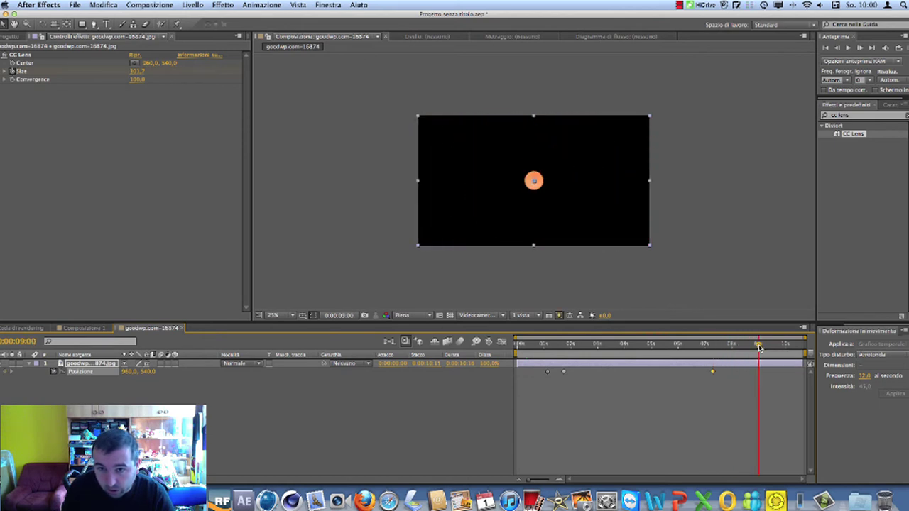
left_click(5, 372)
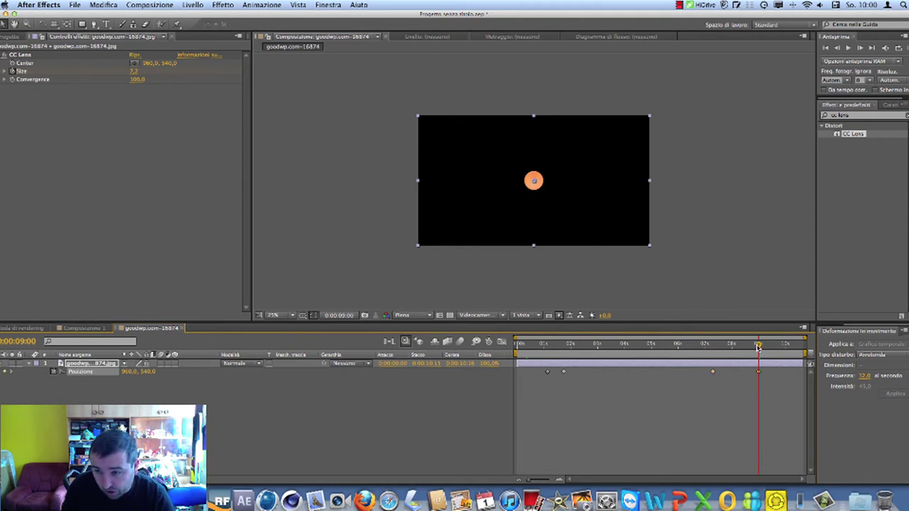
left_click_drag(758, 346, 570, 347)
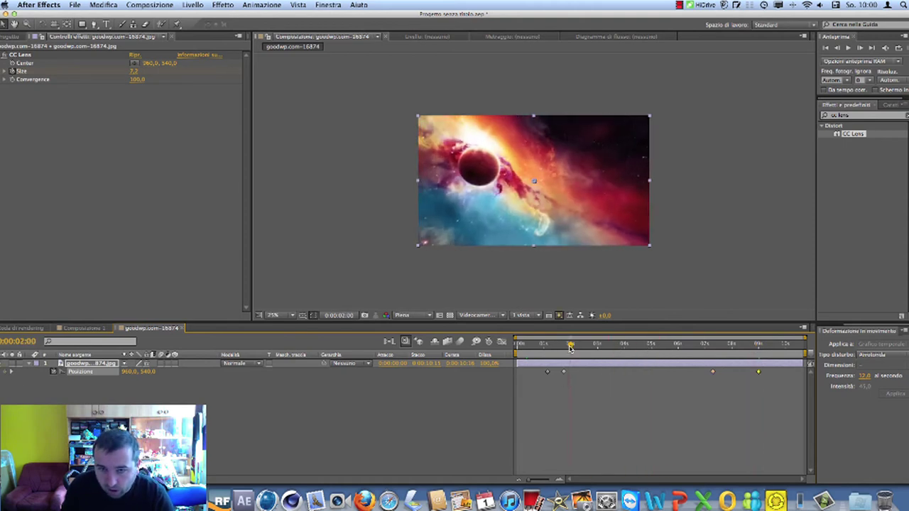
left_click_drag(570, 347, 524, 345)
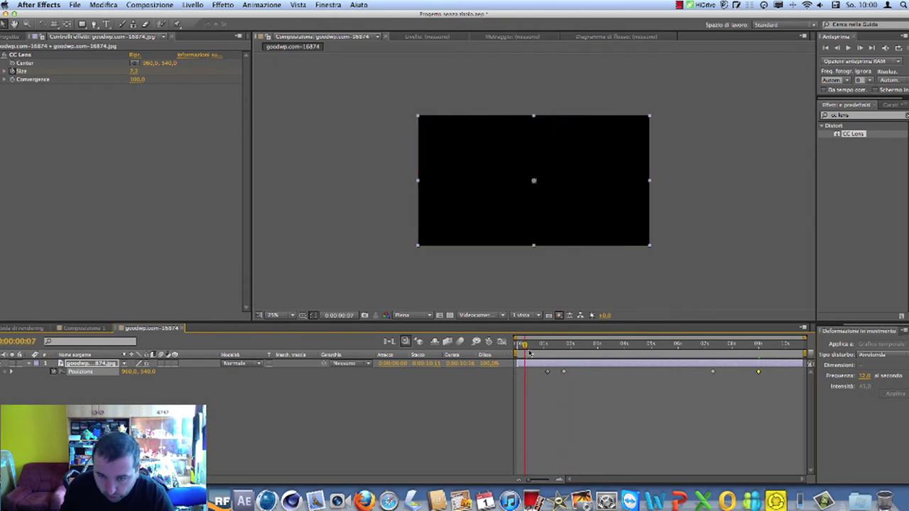
- Select the first two Position keyframes and apply Wiggler with frequency 12 and magnitude 45
left_click(581, 377)
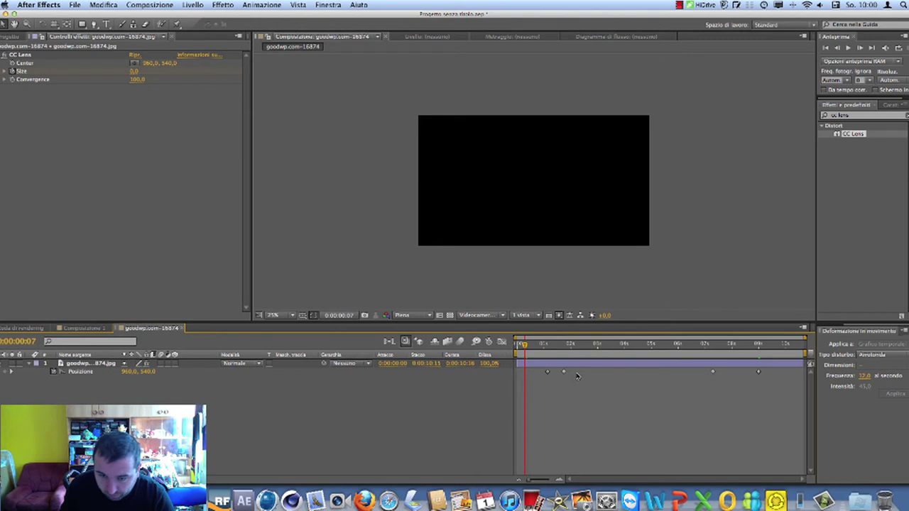
left_click_drag(540, 377, 587, 375)
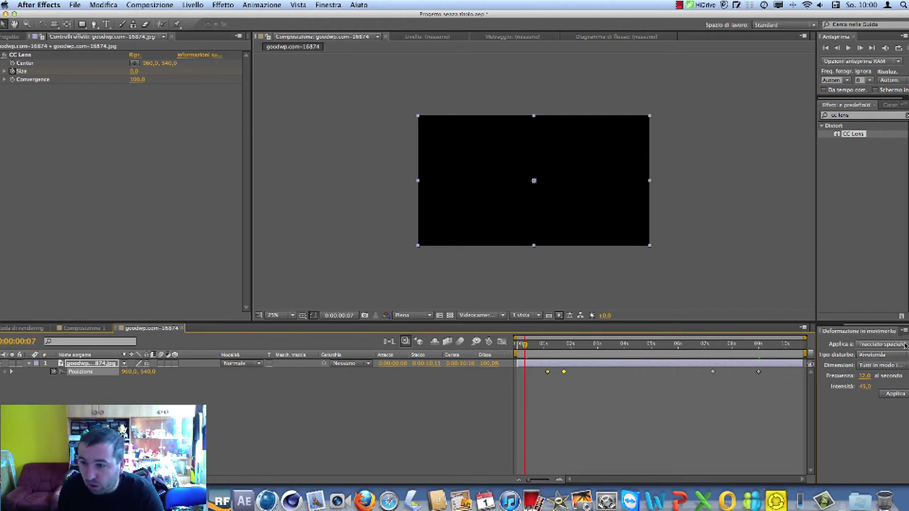
left_click(329, 7)
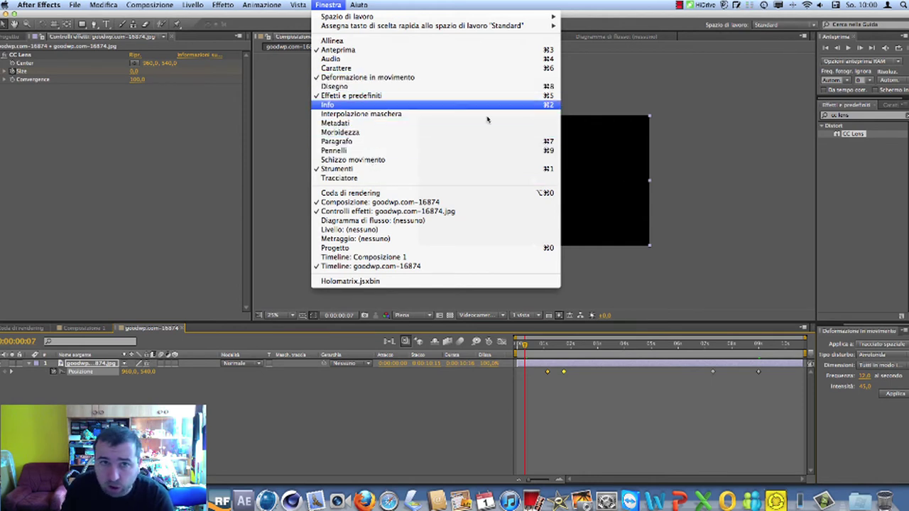
left_click(548, 36)
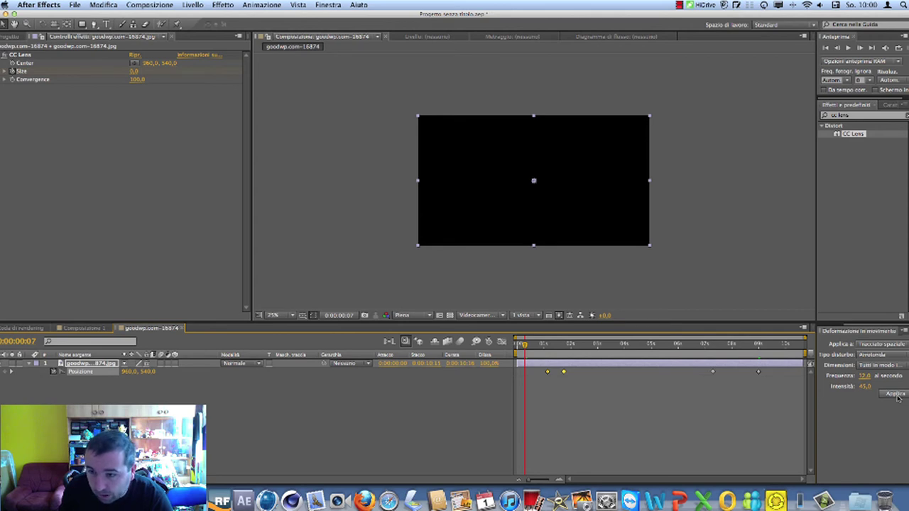
left_click(897, 395)
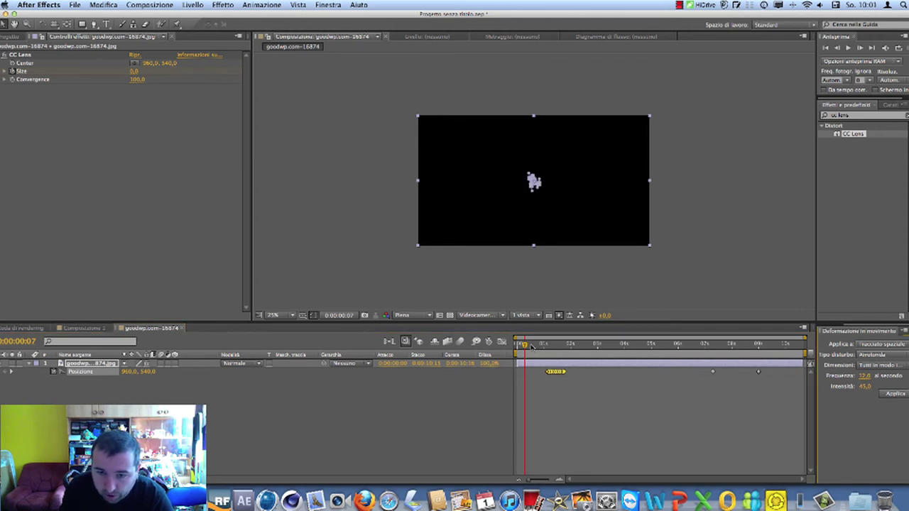
- Select the Position keyframes at 7:07 and 9:00, apply the Wiggler shake, and preview it
mouse_move(525, 346)
left_mouse_down()
mouse_move(567, 348)
mouse_move(556, 353)
left_mouse_up()
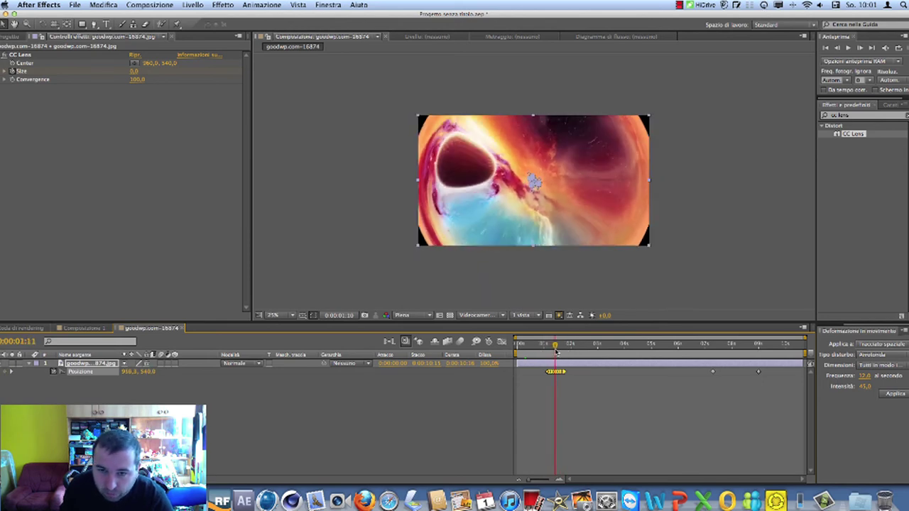
left_click_drag(555, 353, 692, 352)
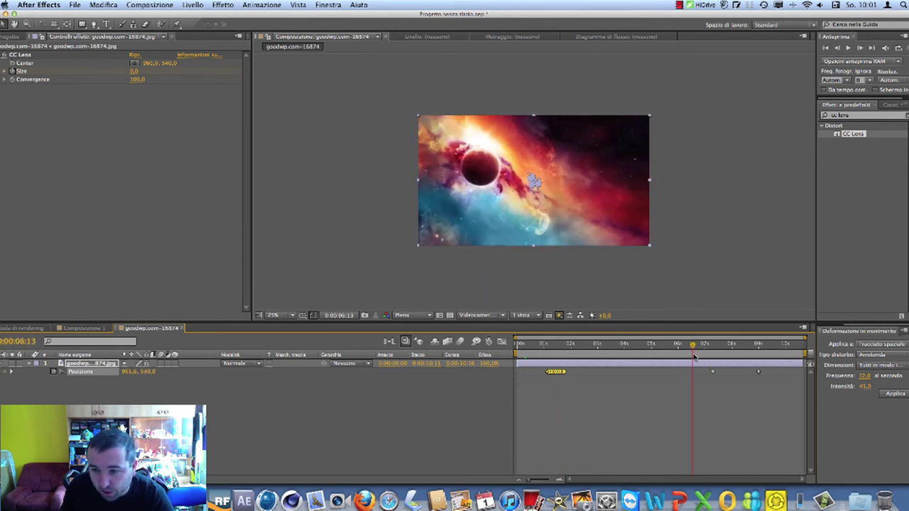
left_click(760, 370)
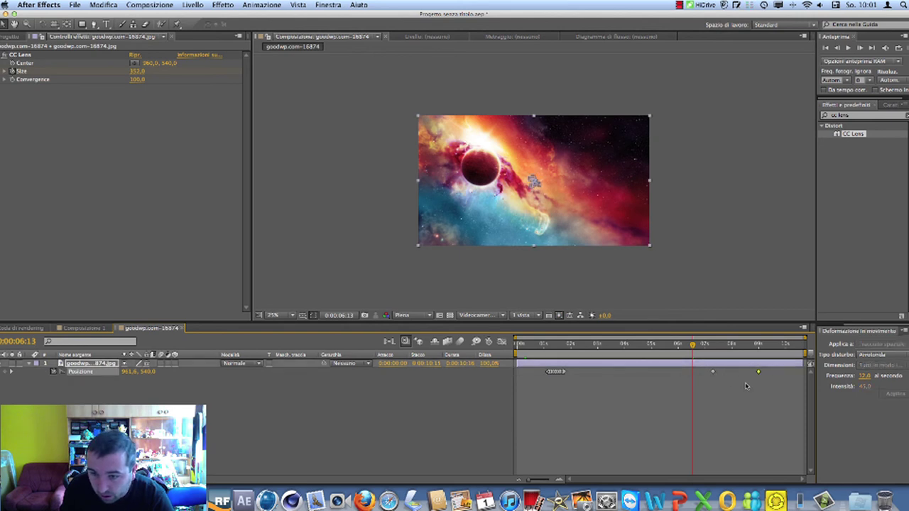
left_click_drag(771, 371, 701, 390)
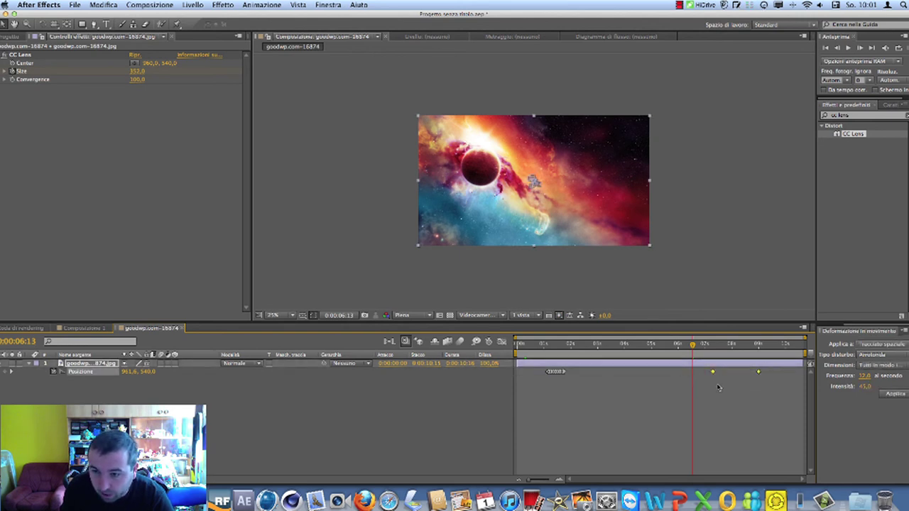
left_click(896, 394)
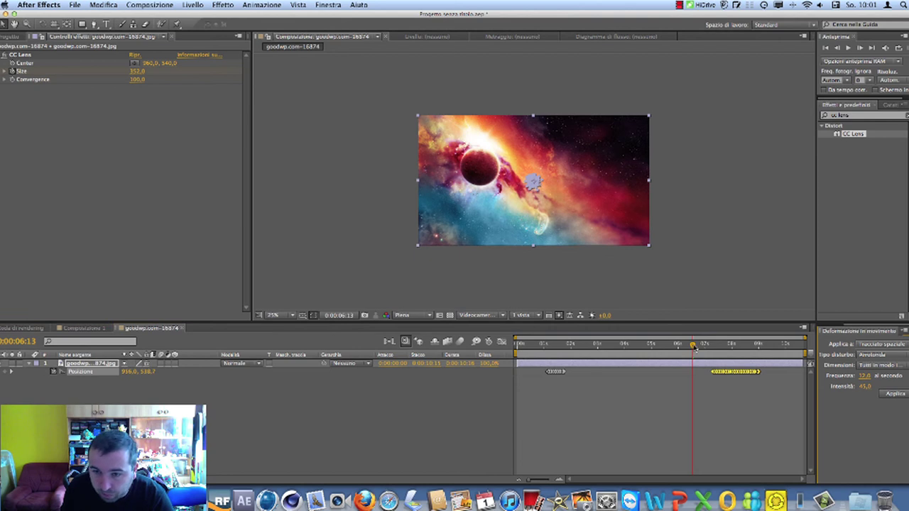
mouse_move(695, 345)
left_mouse_down()
mouse_move(575, 346)
mouse_move(732, 367)
left_mouse_up()
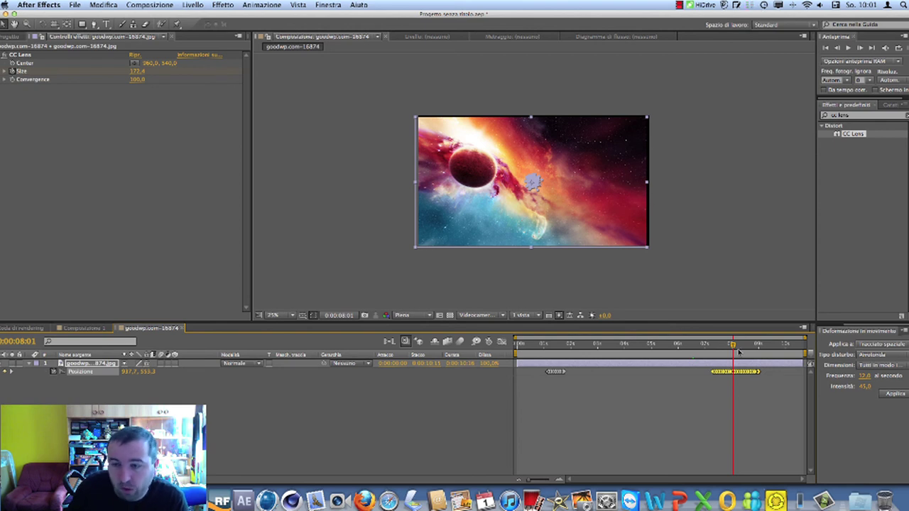
mouse_move(733, 345)
left_mouse_down()
mouse_move(543, 348)
mouse_move(560, 354)
left_mouse_up()
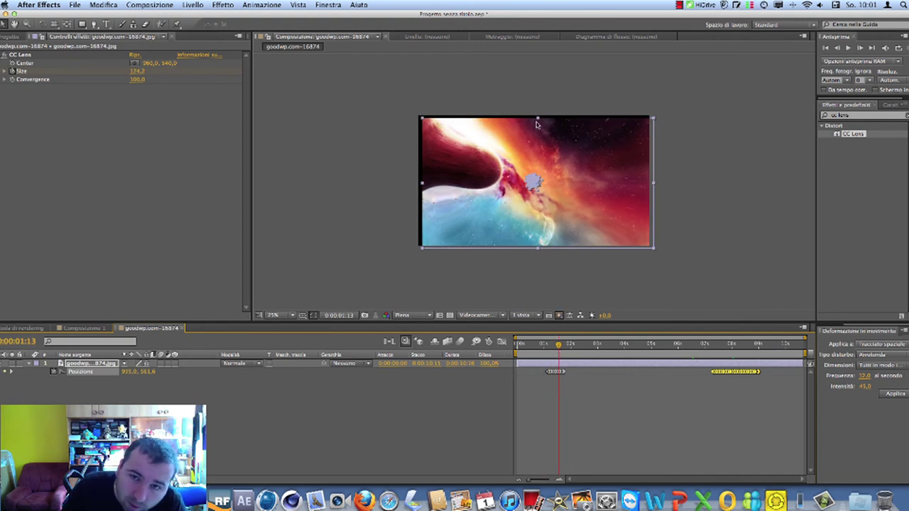
- Add Porzioni in movimento from Stilizza, setting Larghezza output 230 and Altezza output 480
left_click(225, 6)
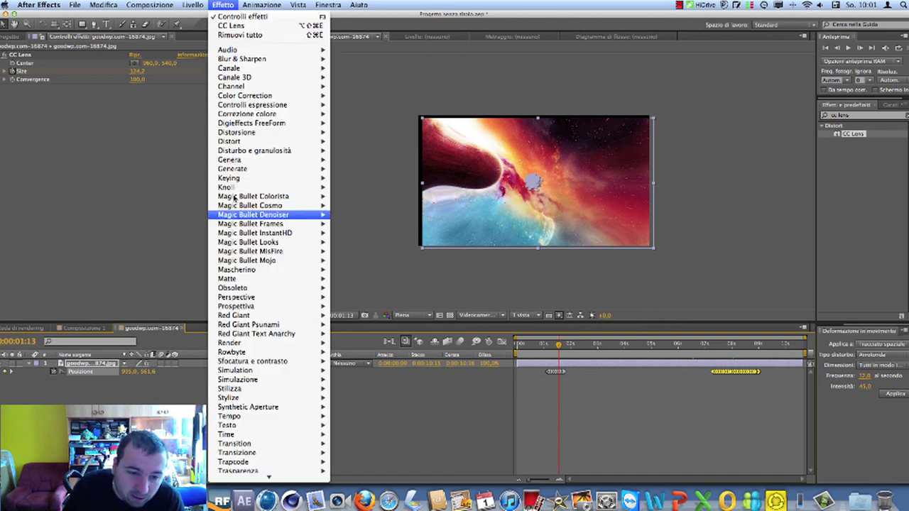
mouse_move(254, 393)
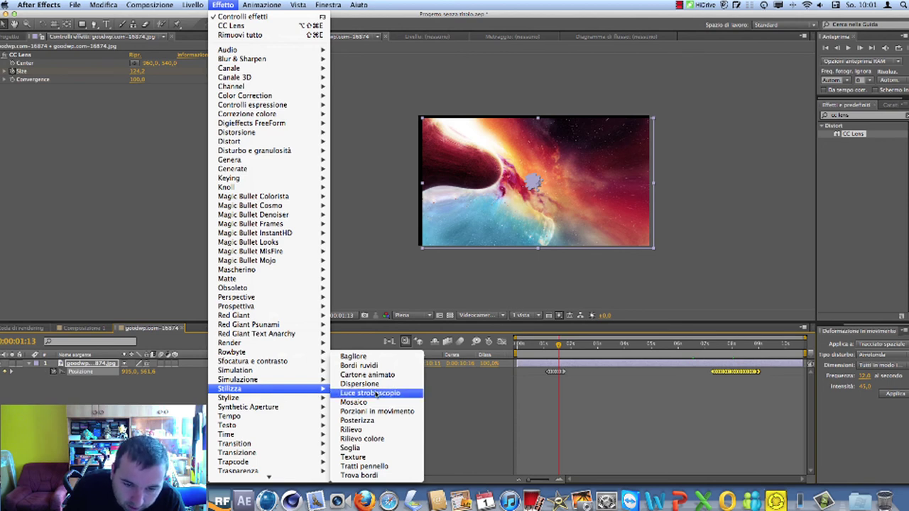
left_click(384, 412)
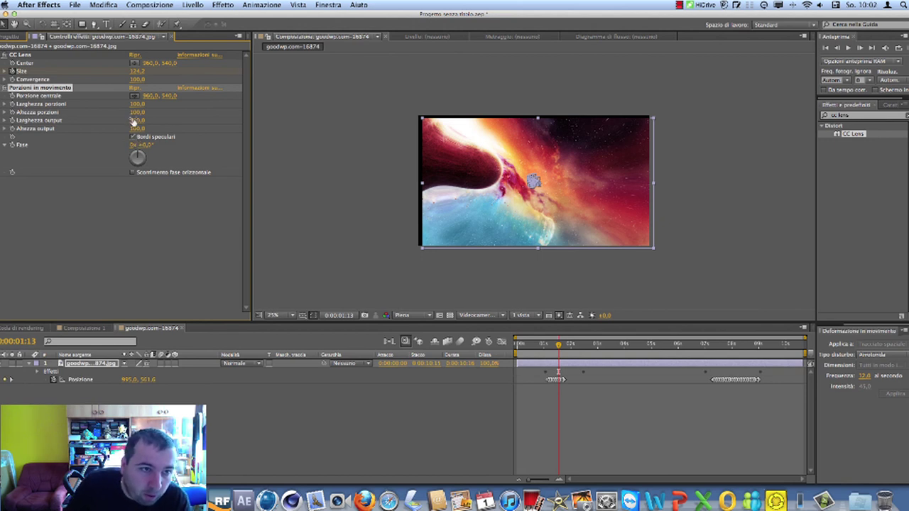
left_click_drag(137, 120, 153, 120)
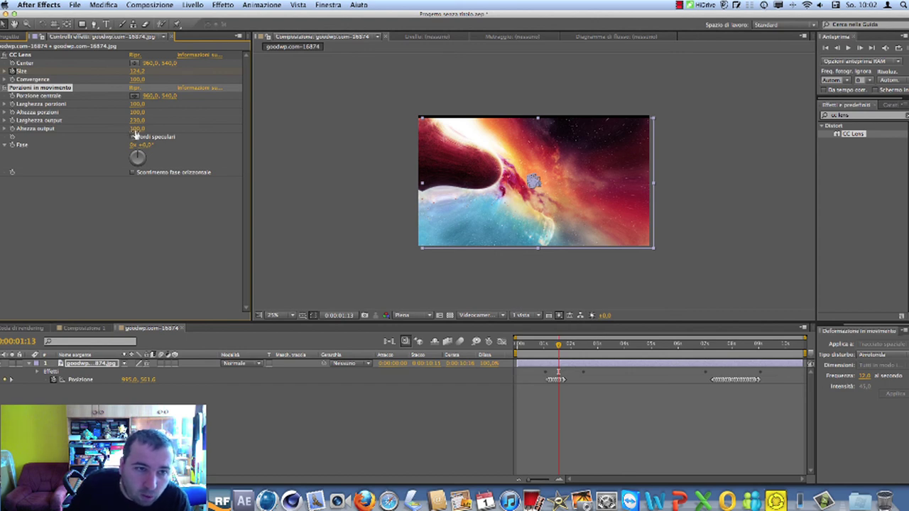
left_click_drag(137, 128, 151, 130)
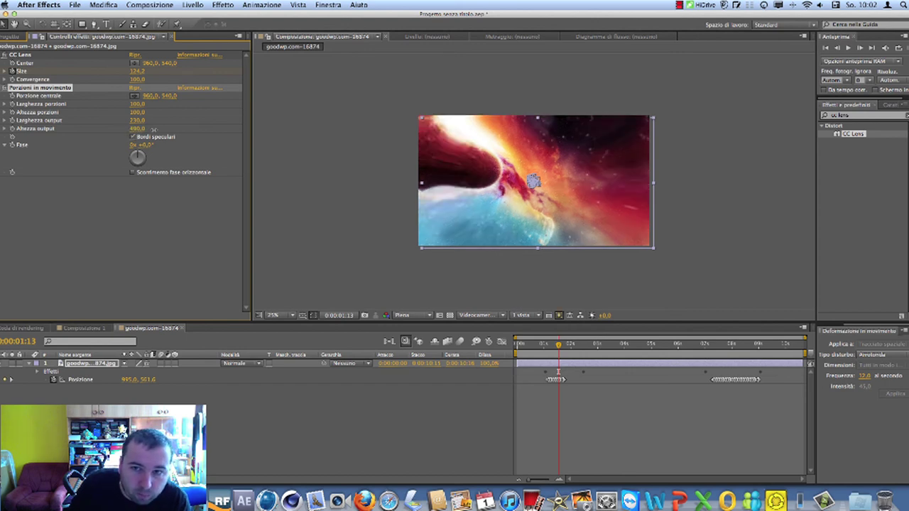
left_click_drag(558, 345, 778, 346)
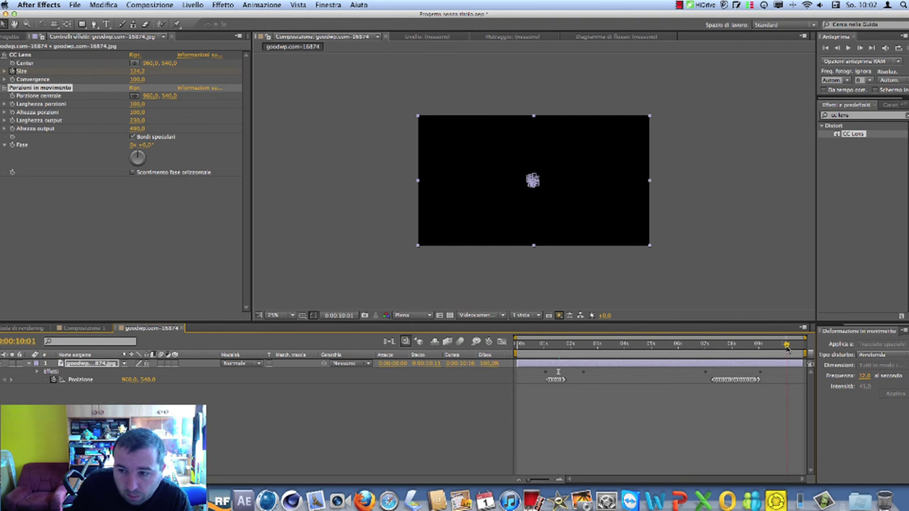
left_click_drag(778, 347, 516, 344)
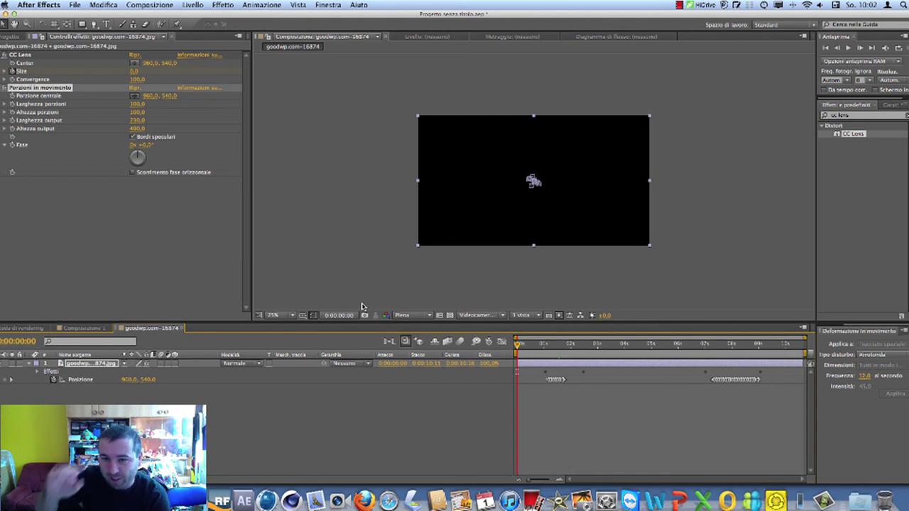
key("comma")
key("comma")
key("comma")
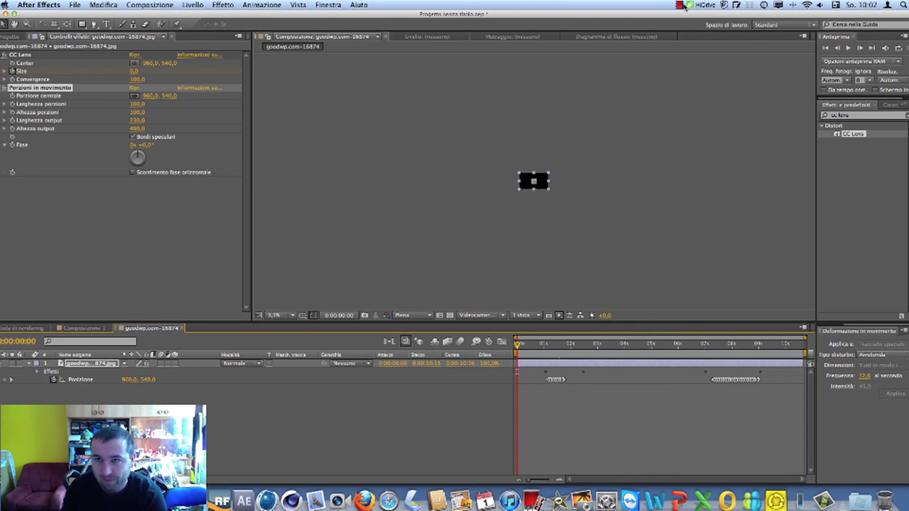